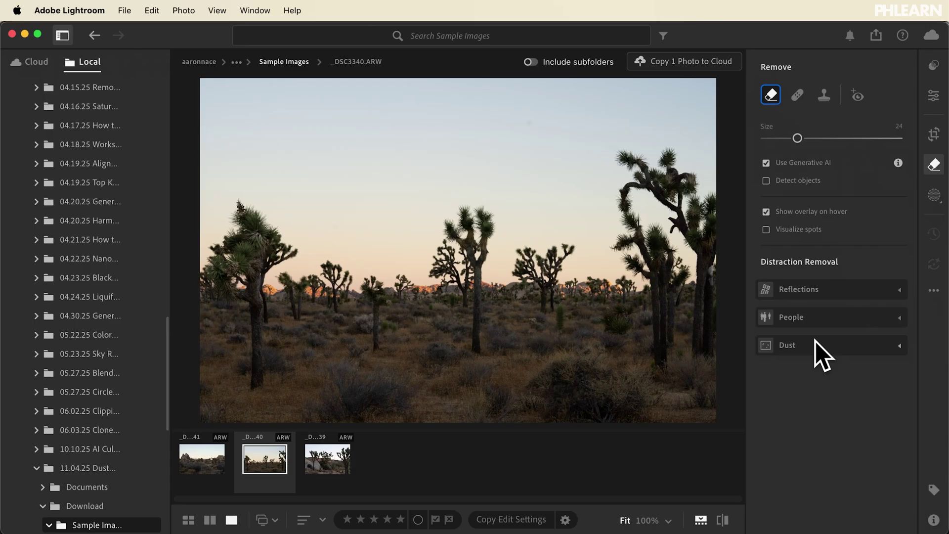
- Expand the Dust section under Distraction Removal for the Joshua Tree photo
left_click(815, 342)
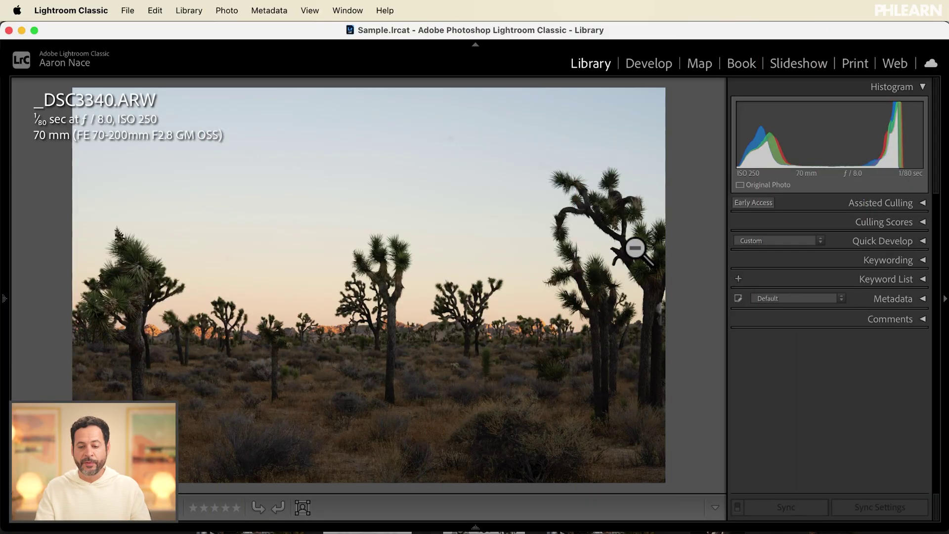
- In Develop, apply Remove > Distraction Removal > Dust to _DSC3340, then zoom into the sky
left_click(647, 64)
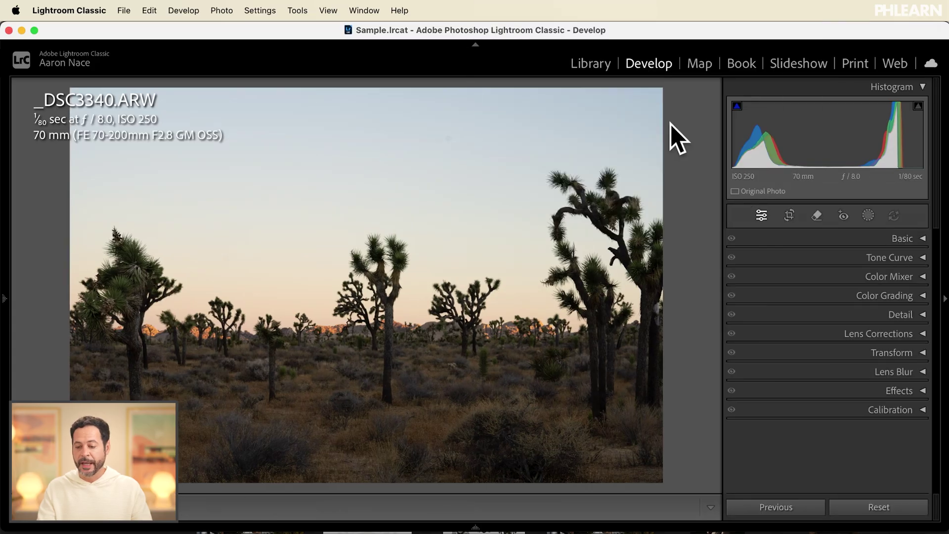
left_click(817, 217)
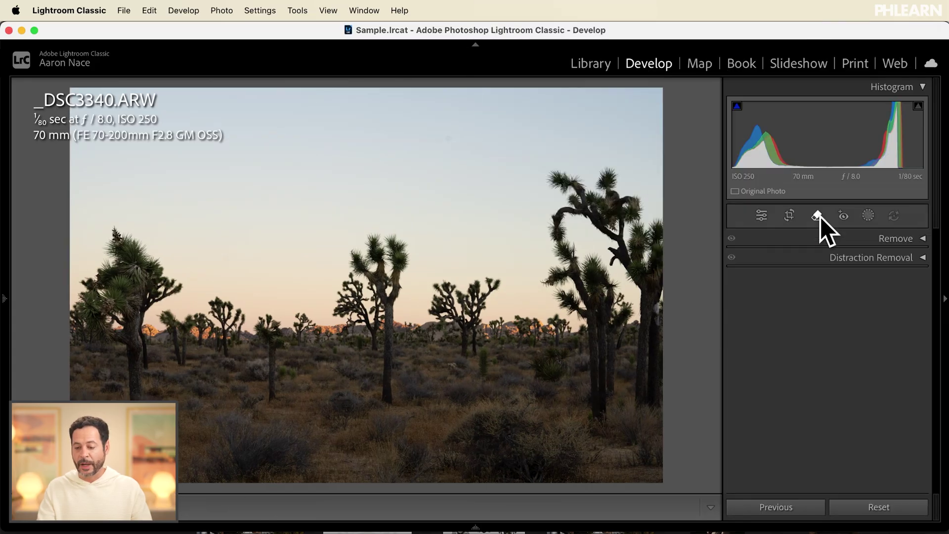
left_click(892, 260)
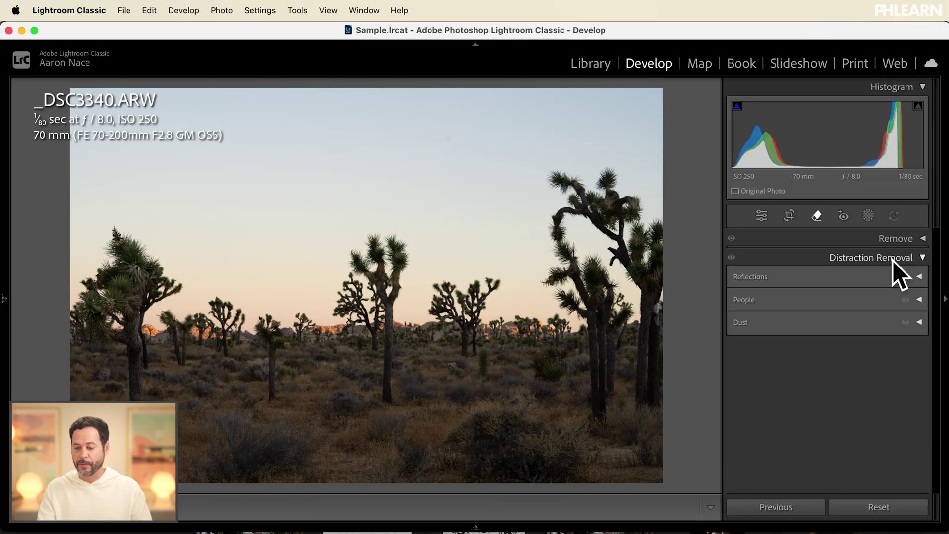
left_click(751, 324)
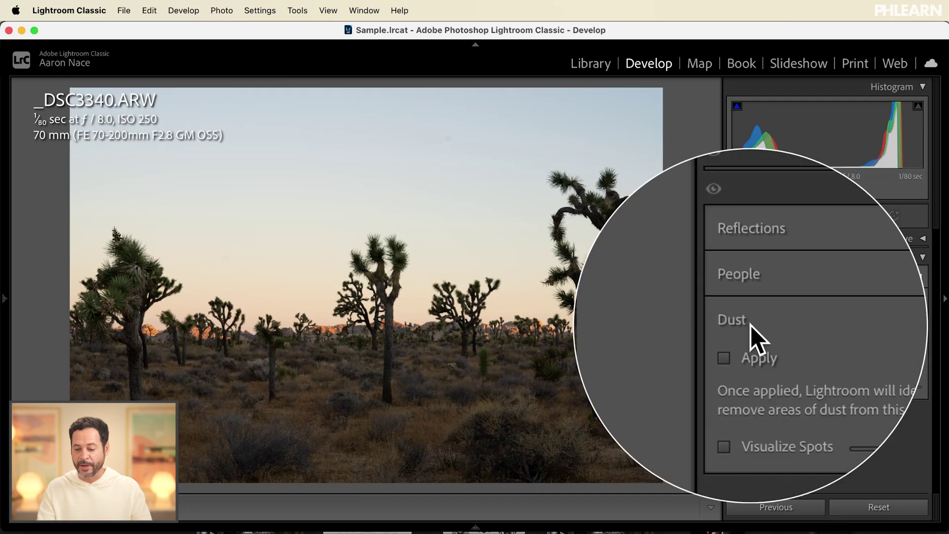
left_click(746, 343)
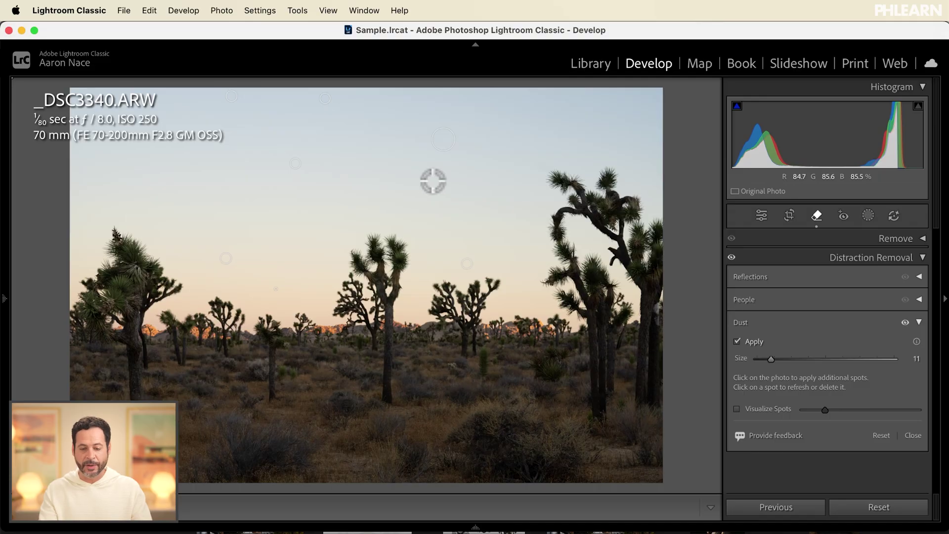
key("z")
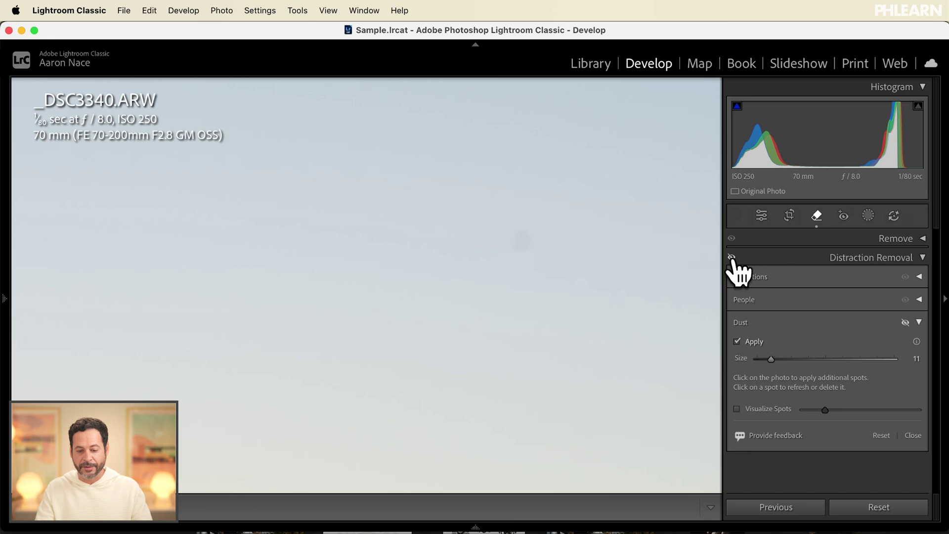
key("z")
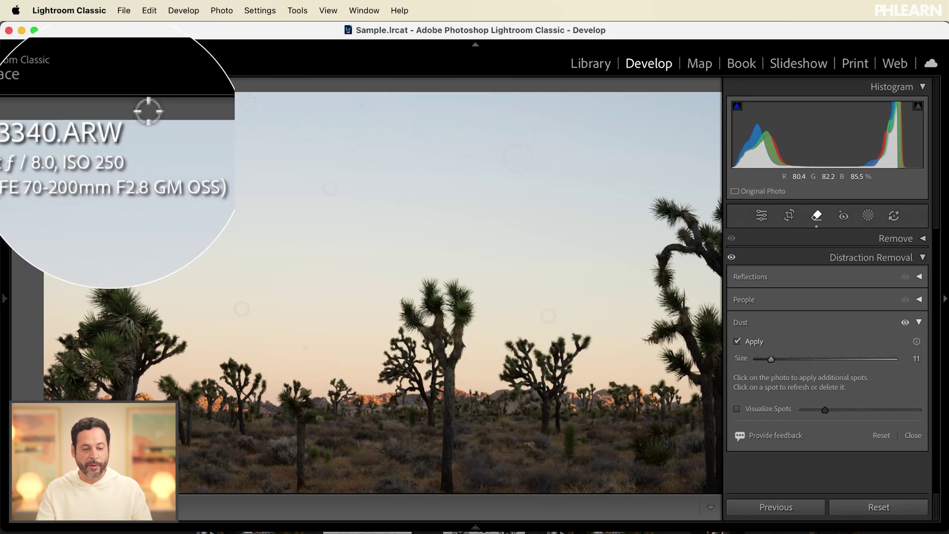
key("z")
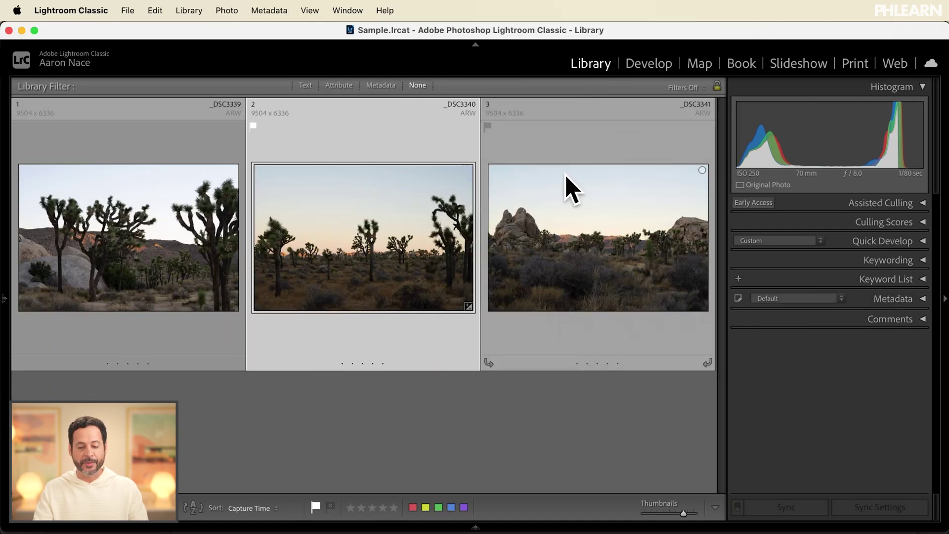
- Select all three photos and synchronize only the Remove > Dust setting from _DSC3340
left_click(124, 260, "super")
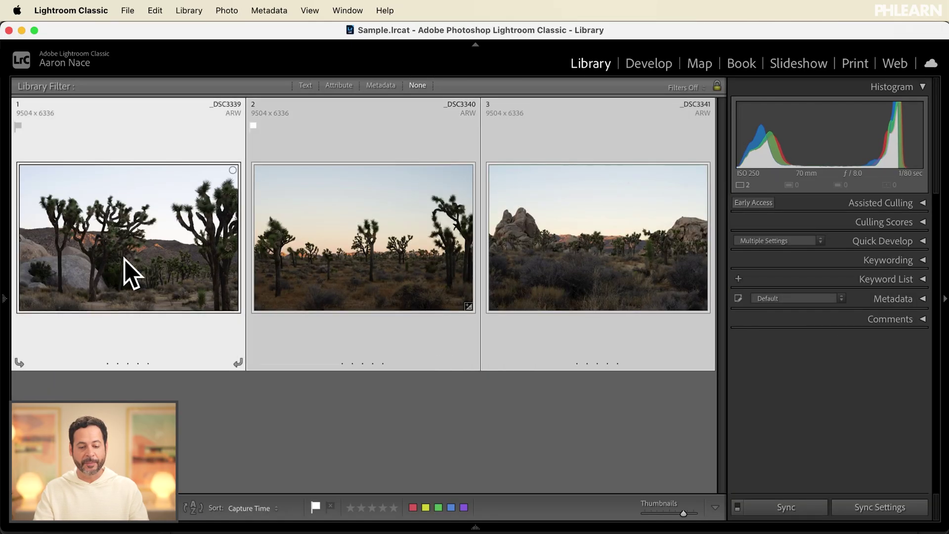
left_click(879, 506)
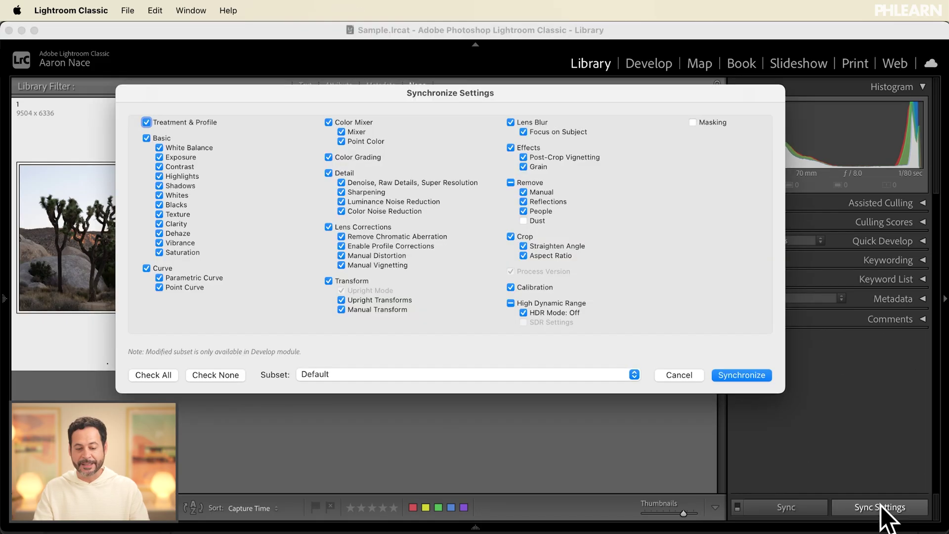
left_click(220, 378)
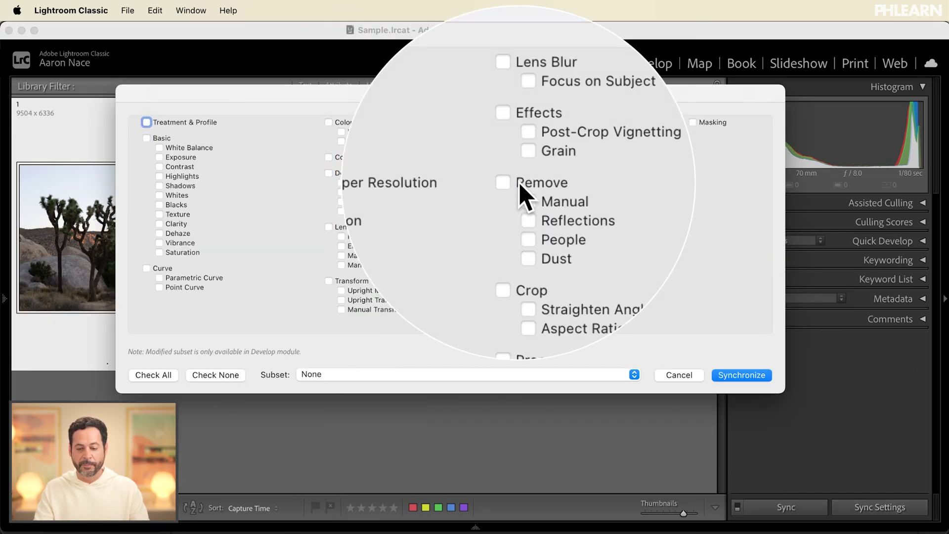
left_click(523, 220)
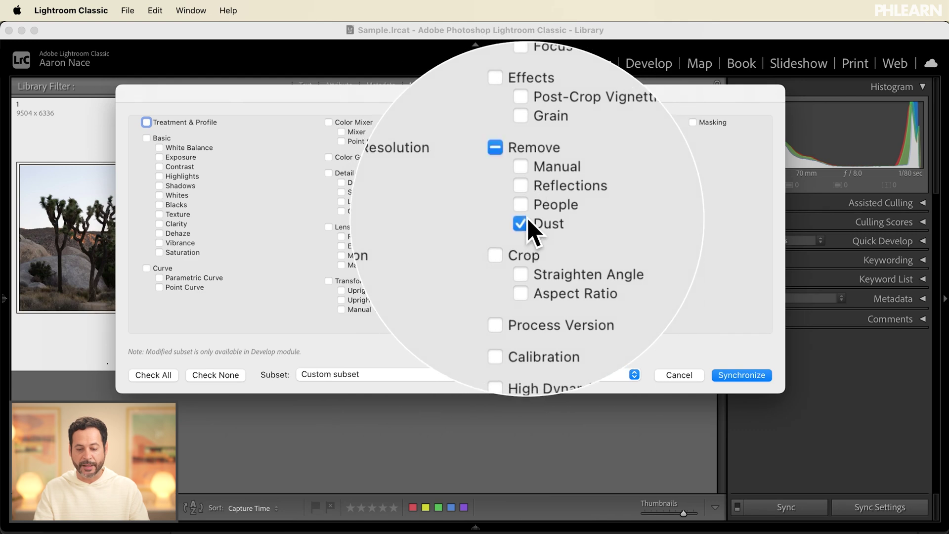
left_click(742, 375)
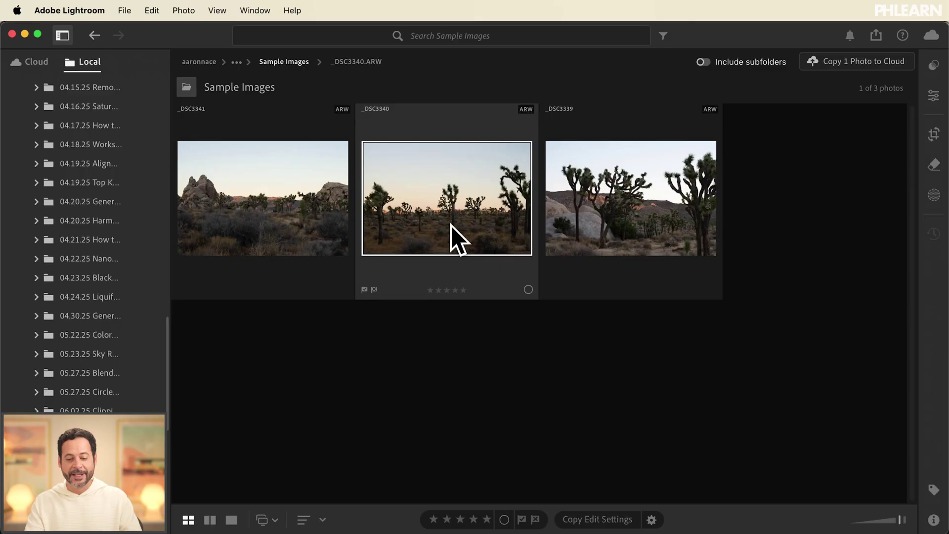
- Open _DSC3340 in the large single-photo view and turn on Dust removal in the Remove panel
double_click(441, 207)
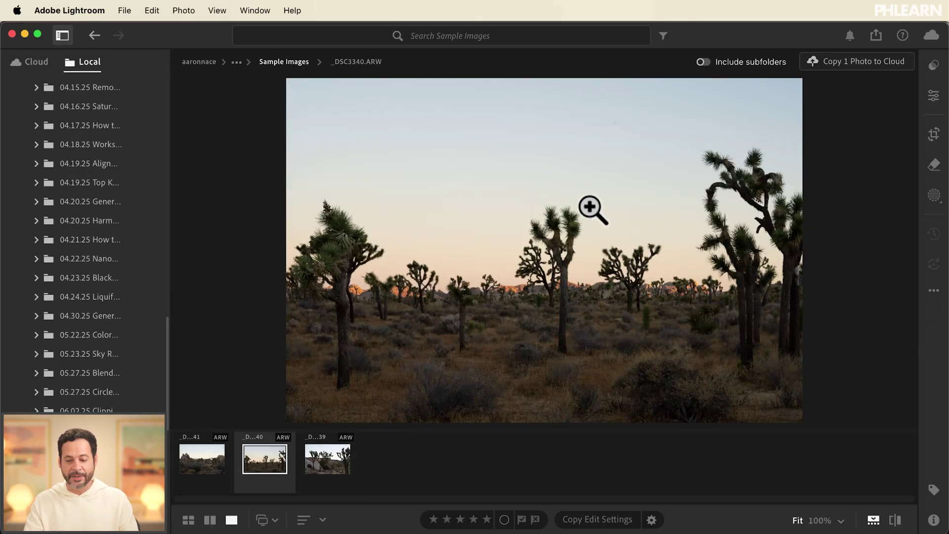
left_click(935, 166)
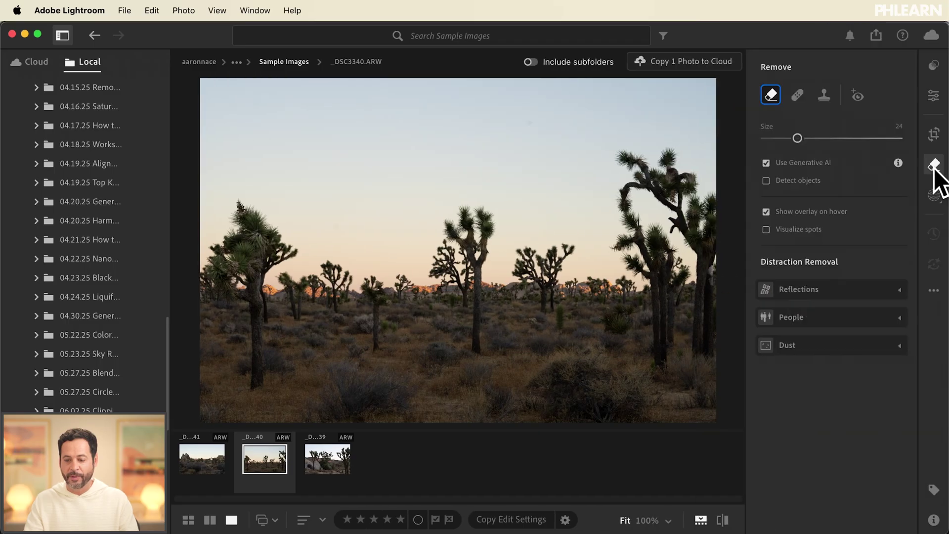
left_click(814, 341)
left_click(783, 370)
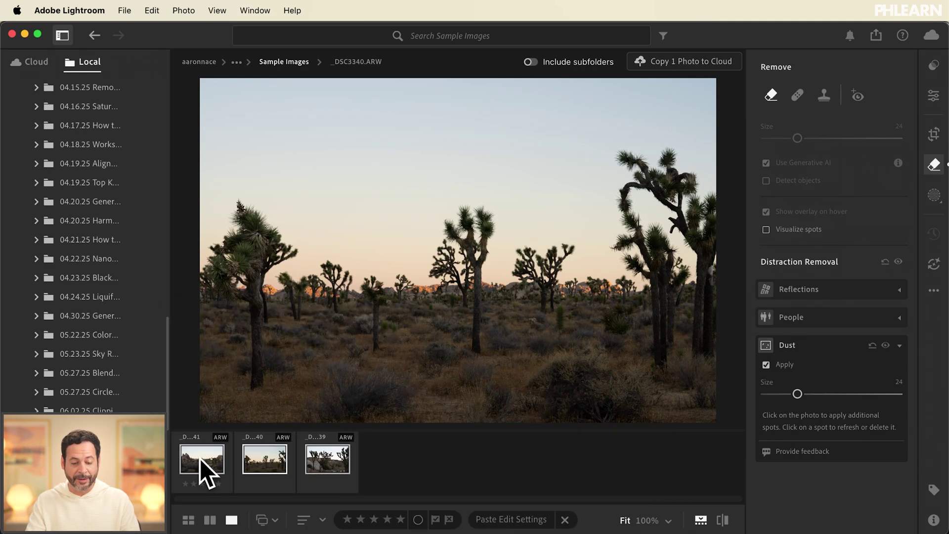
- Paste _DSC3340's Dust removal edit onto the selected filmstrip photos
left_click(504, 519)
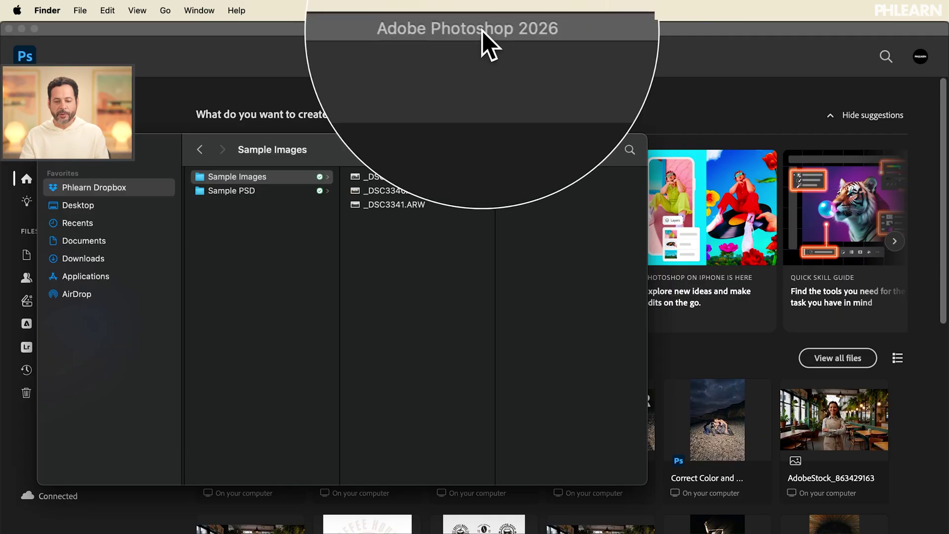
- Open the three ARW files in Camera Raw and apply Dust removal to _DSC3340.ARW
left_click_drag(425, 234, 682, 271)
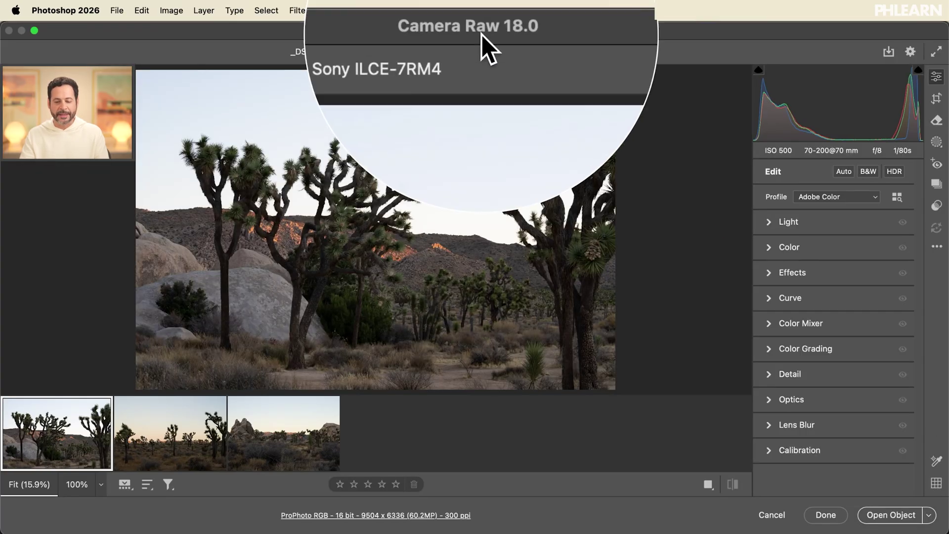
left_click(188, 440)
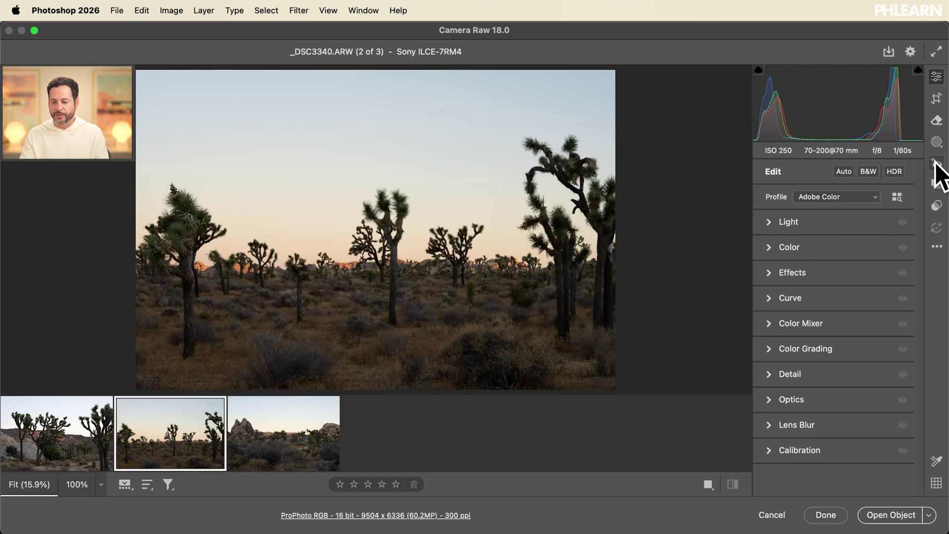
left_click(936, 120)
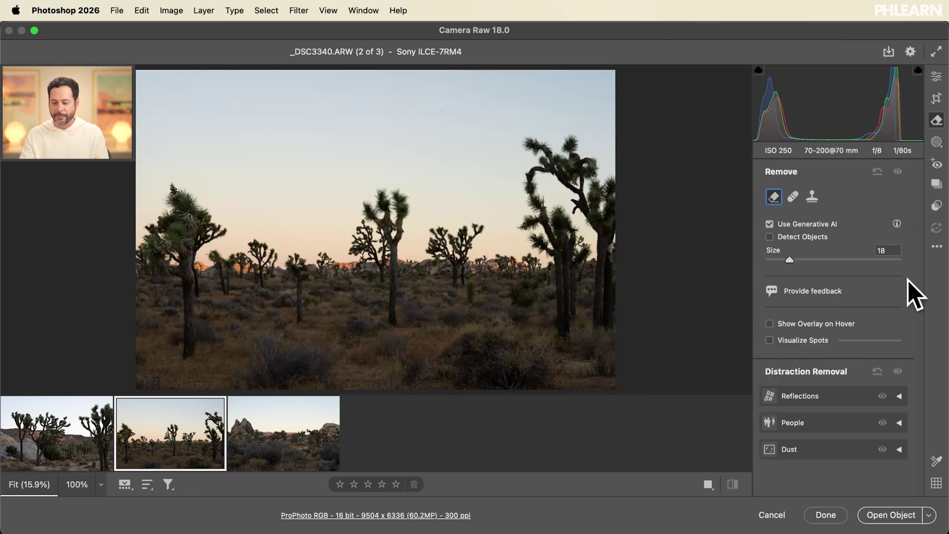
left_click(811, 448)
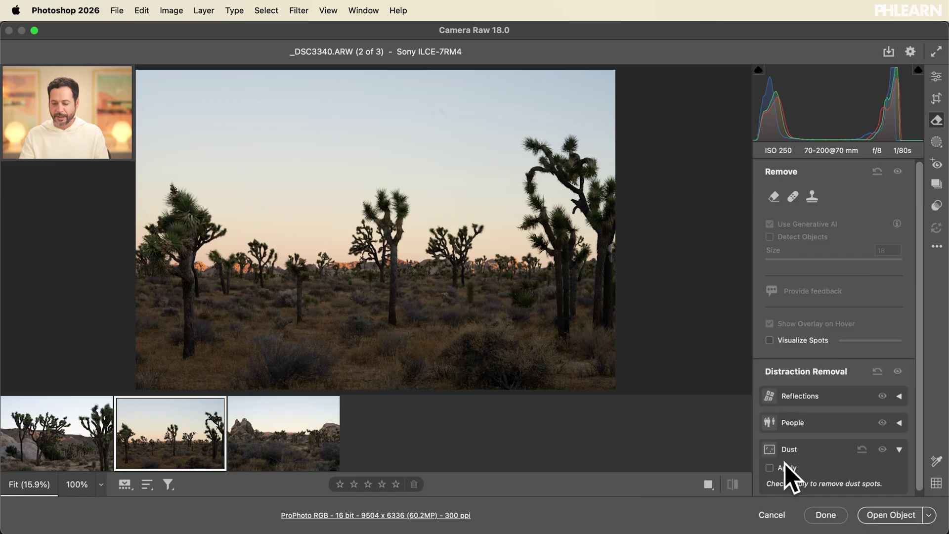
left_click(770, 467)
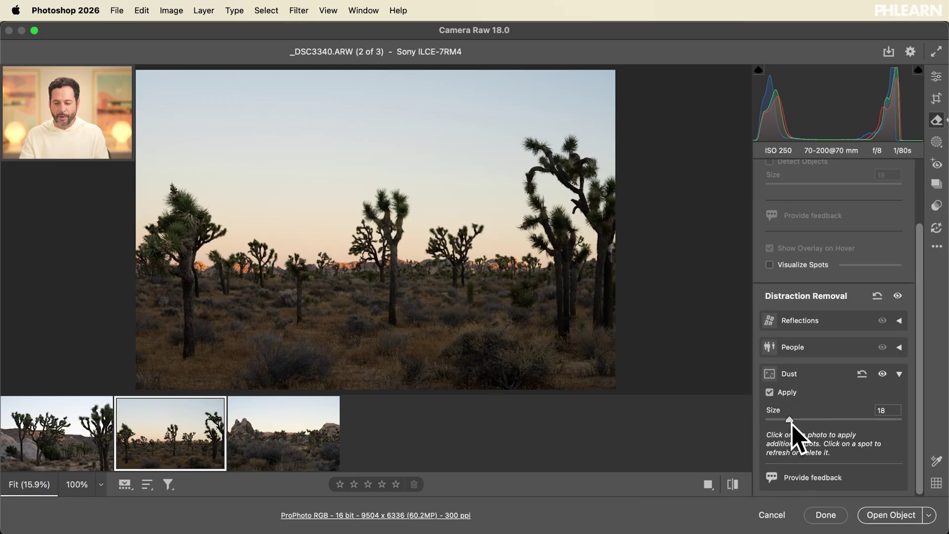
mouse_move(862, 373)
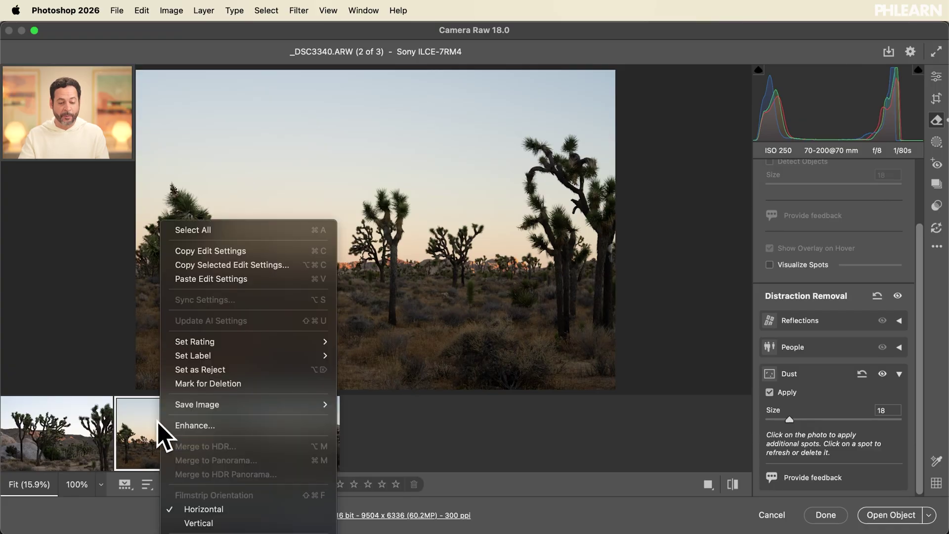
- Copy _DSC3340's edit settings, paste them onto _DSC3341 and the first photo, then return to _DSC3340
left_click(221, 262)
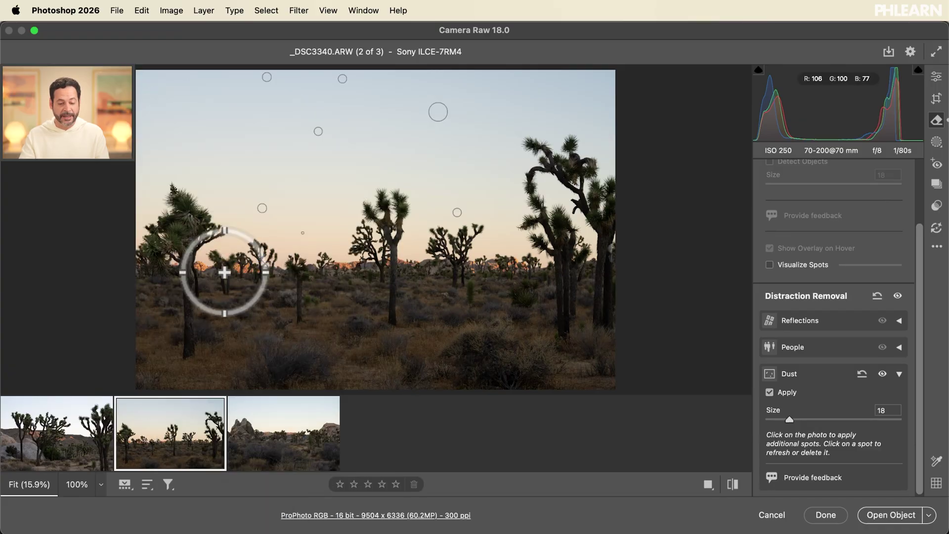
left_click(270, 434)
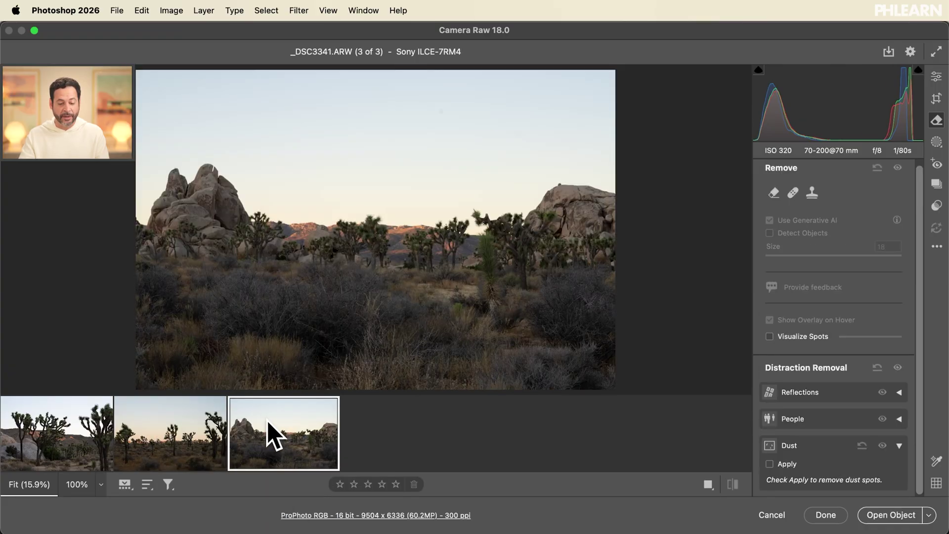
left_click(71, 419, "super")
right_click(70, 417)
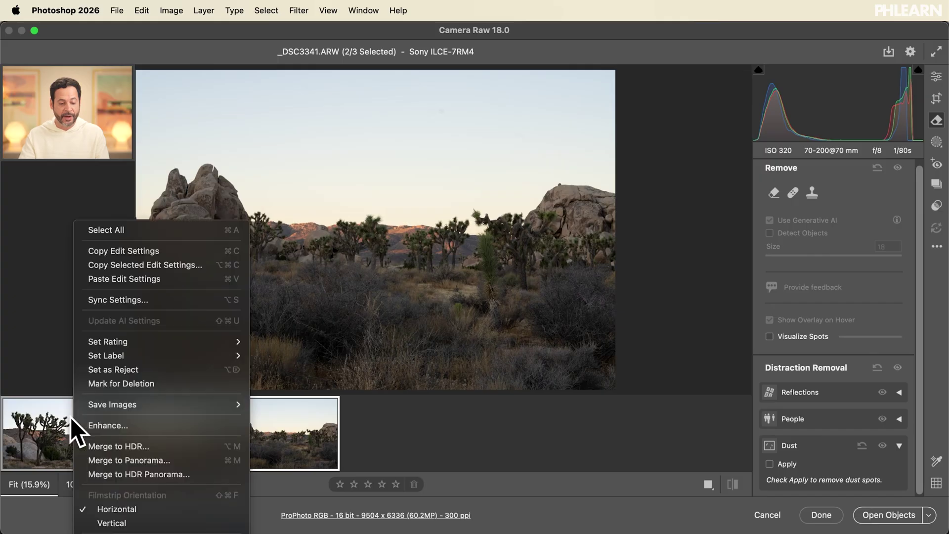
left_click(121, 280)
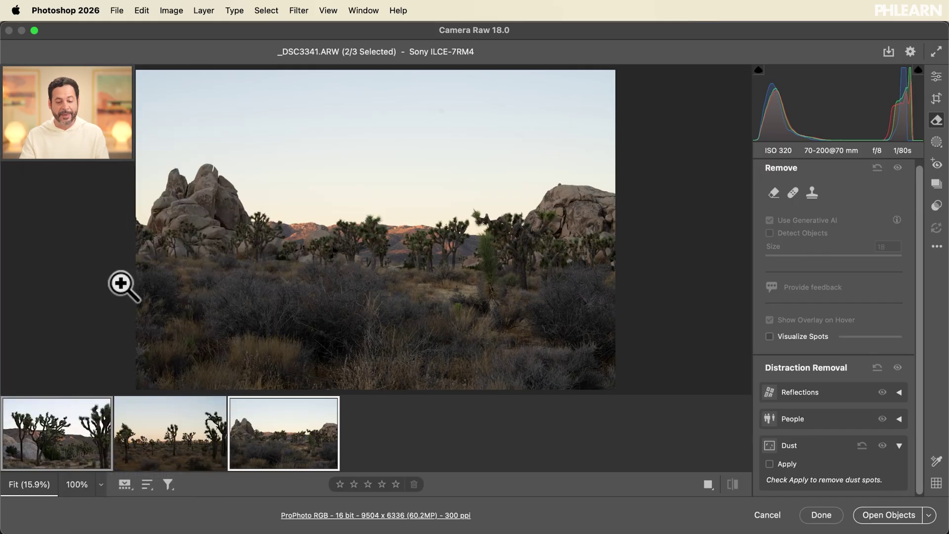
left_click(171, 450)
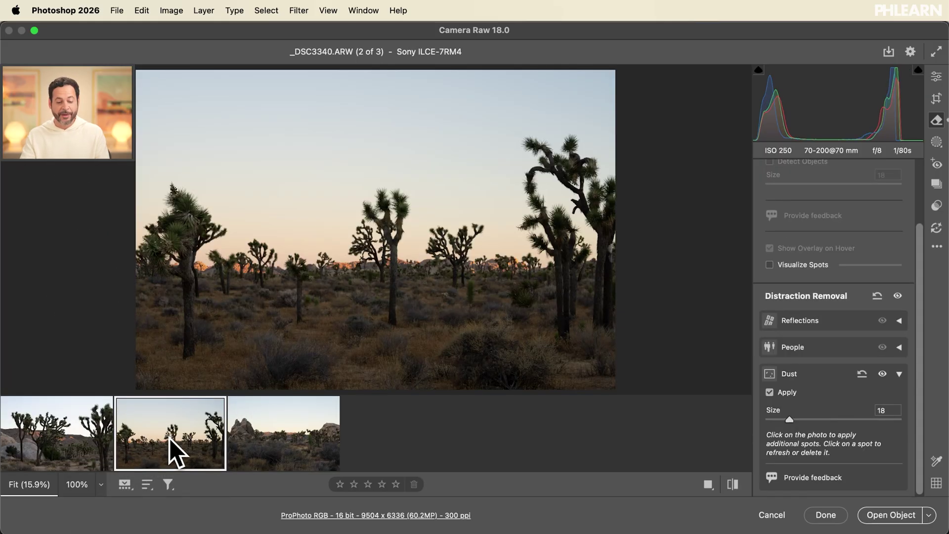